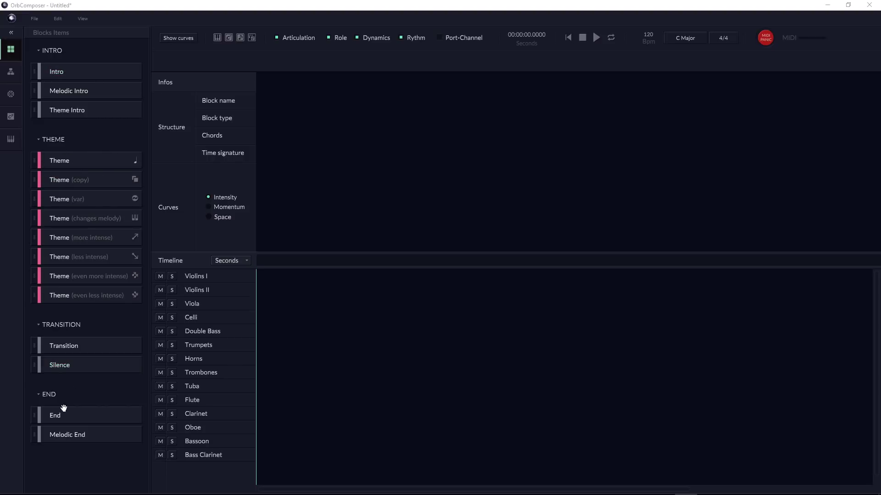
# - Review the 8-bar structures, the native chord progressions and the Create New Progression dialog, closing the dialog without applying it
pyautogui.click(15, 75)
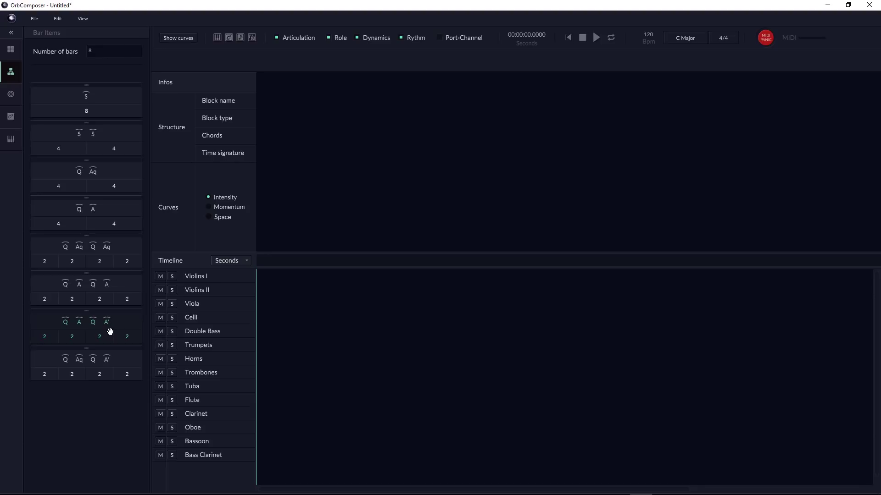
pyautogui.click(9, 96)
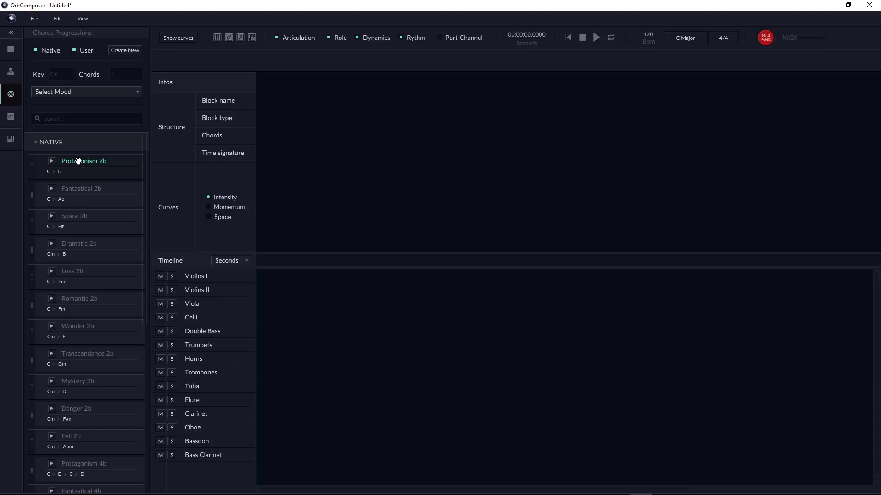
pyautogui.scroll(-2, 79, 184)
pyautogui.click(116, 48)
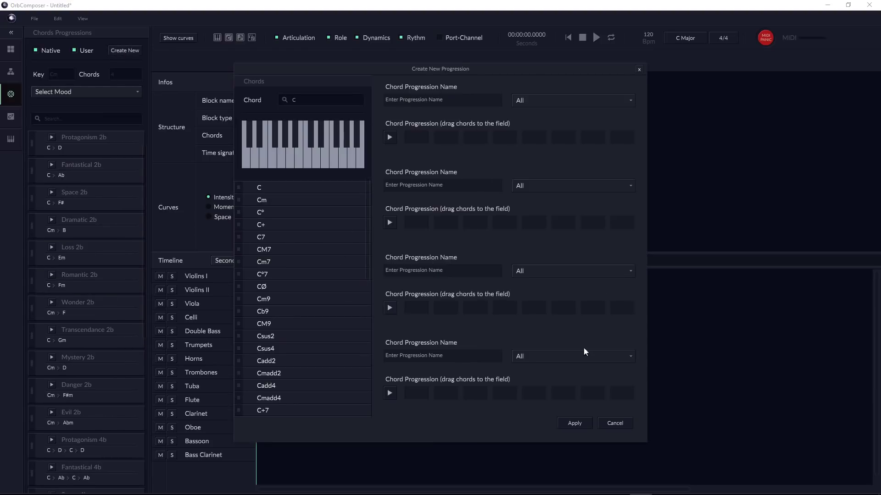
pyautogui.click(611, 424)
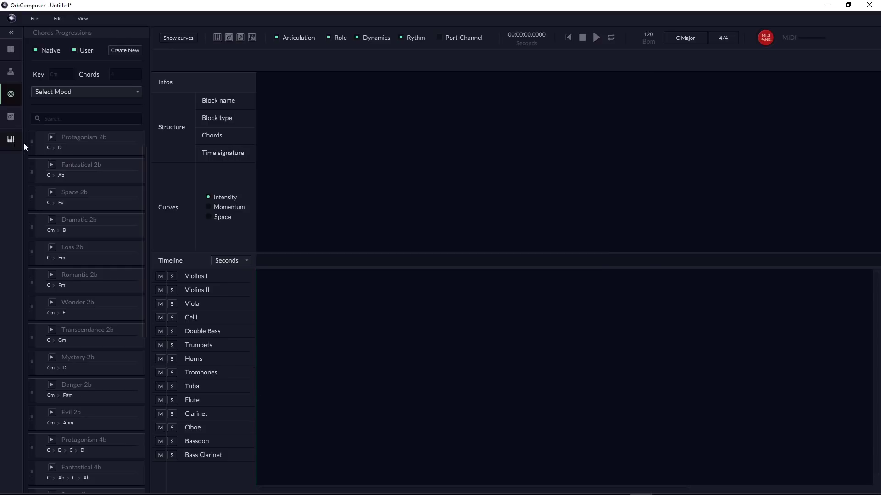
# - Preview the notes and sound of various C chords in the chord library, from plain triads to extended and altered ones
pyautogui.click(12, 122)
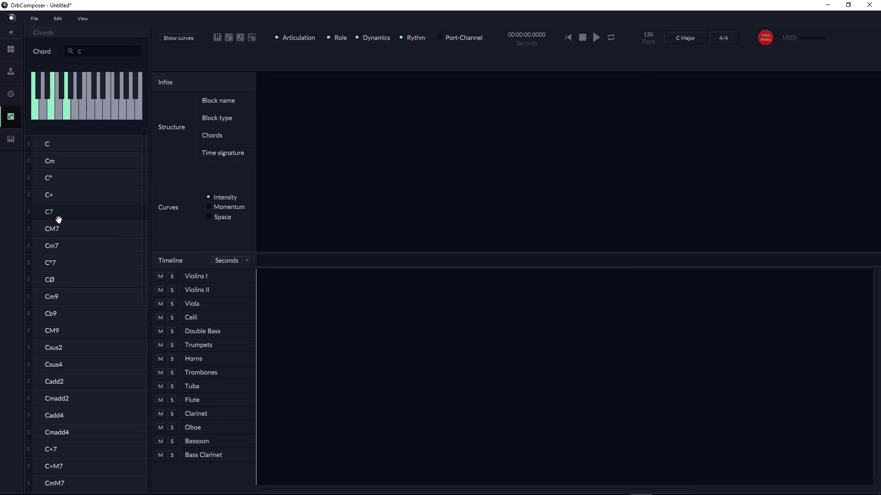
pyautogui.click(78, 144)
pyautogui.click(74, 195)
pyautogui.click(87, 246)
pyautogui.click(85, 313)
pyautogui.click(86, 364)
pyautogui.click(88, 280)
pyautogui.click(85, 227)
pyautogui.click(110, 231)
pyautogui.click(89, 282)
pyautogui.click(74, 399)
pyautogui.click(75, 415)
pyautogui.scroll(-6, 75, 411)
pyautogui.click(70, 310)
pyautogui.click(80, 207)
pyautogui.scroll(6, 76, 246)
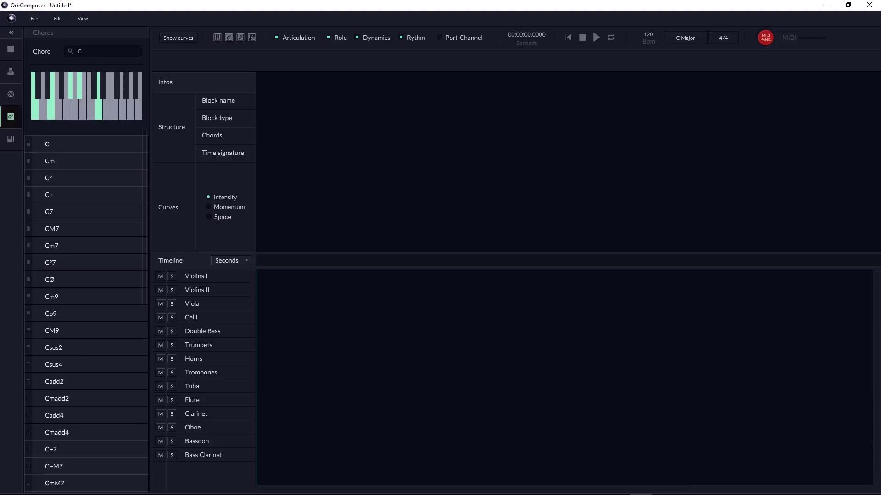
# - Examine the instrument library from keyboards and plucked instruments through synths, drums, percussion and FX, ending back at the keyboards
pyautogui.click(13, 142)
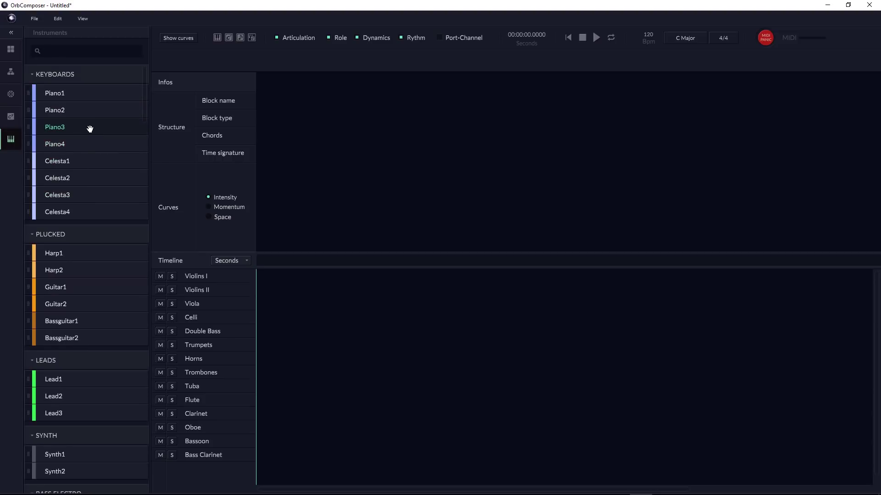
pyautogui.scroll(-6, 75, 281)
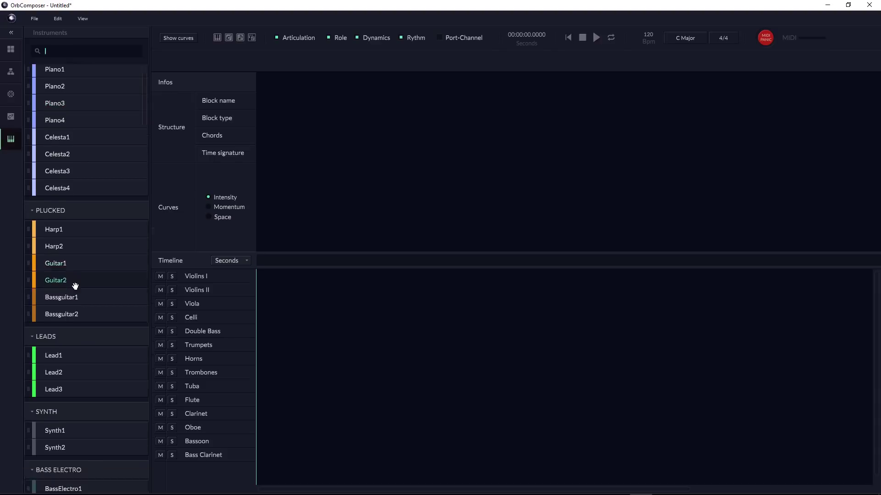
pyautogui.scroll(-6, 73, 303)
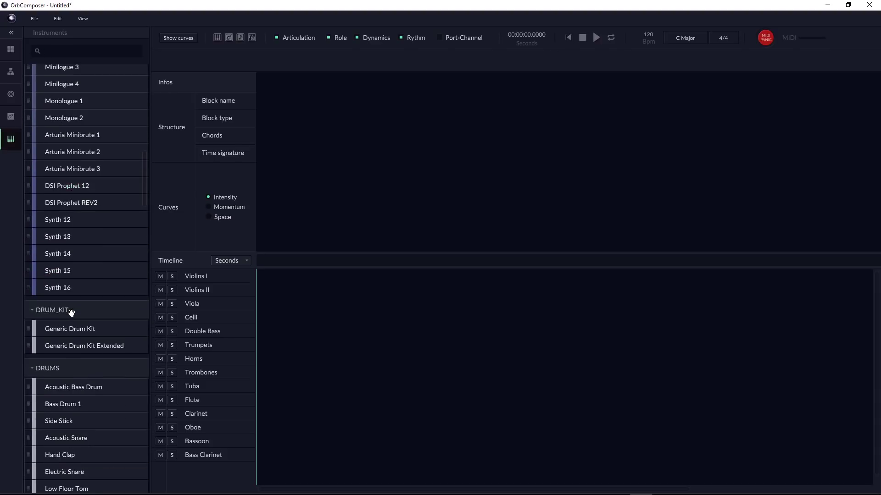
pyautogui.scroll(-5, 78, 275)
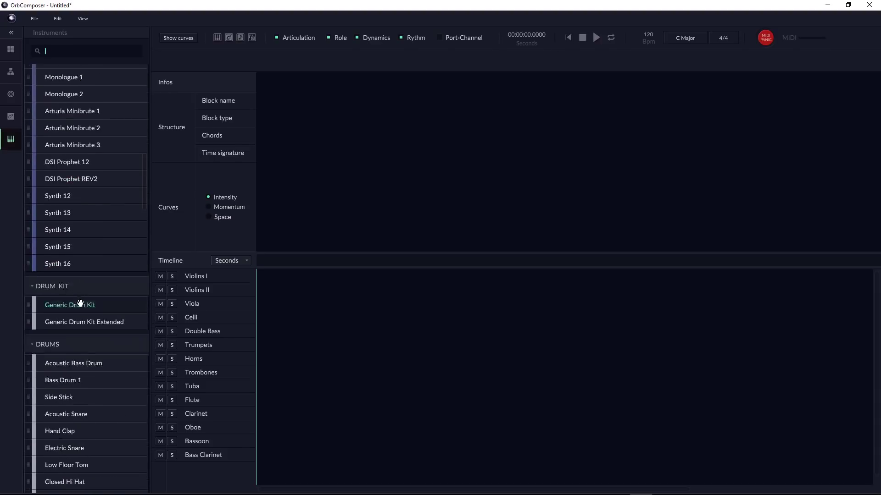
pyautogui.scroll(3, 78, 312)
pyautogui.scroll(-8, 79, 312)
pyautogui.scroll(-8, 79, 312)
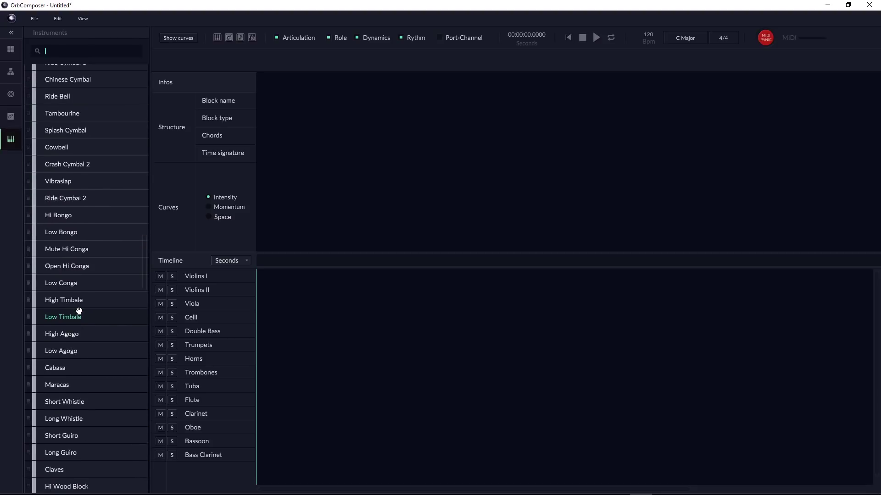
pyautogui.scroll(-4, 79, 312)
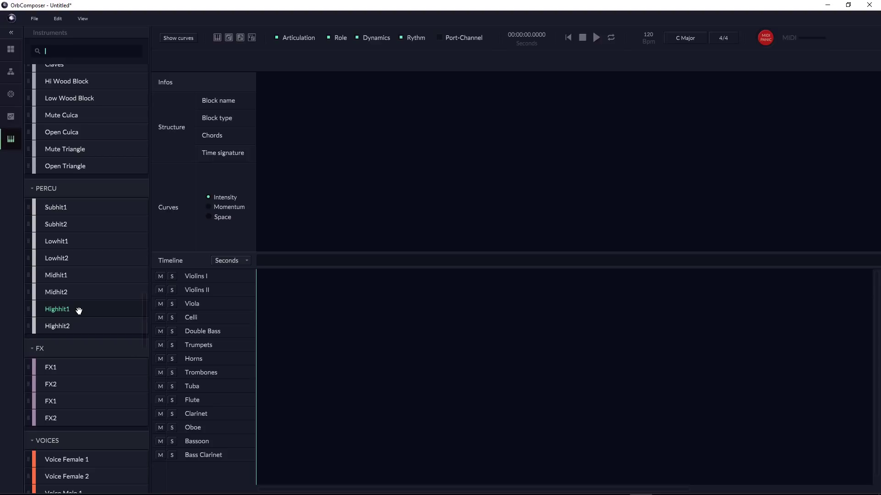
pyautogui.scroll(-3, 79, 307)
pyautogui.scroll(6, 80, 301)
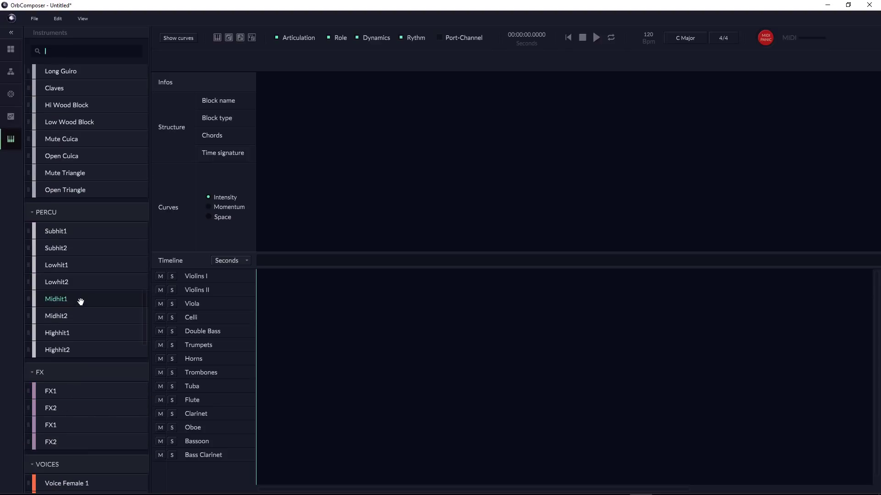
pyautogui.scroll(6, 81, 302)
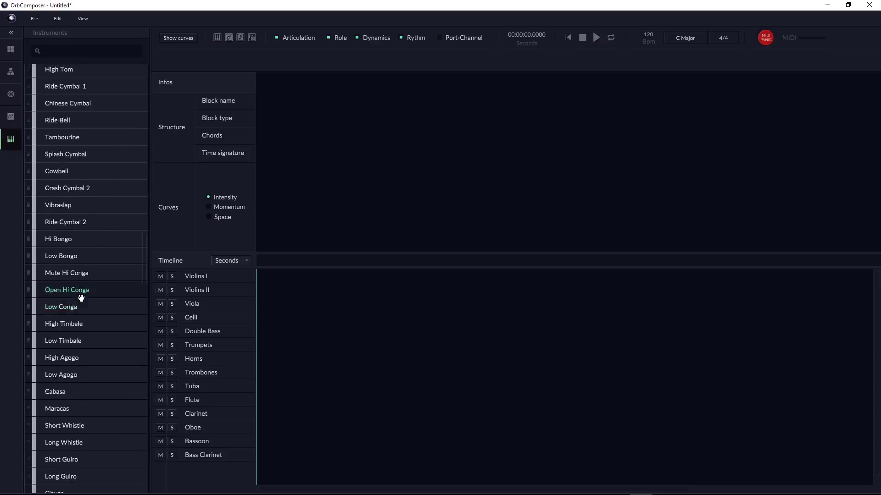
pyautogui.scroll(5, 81, 301)
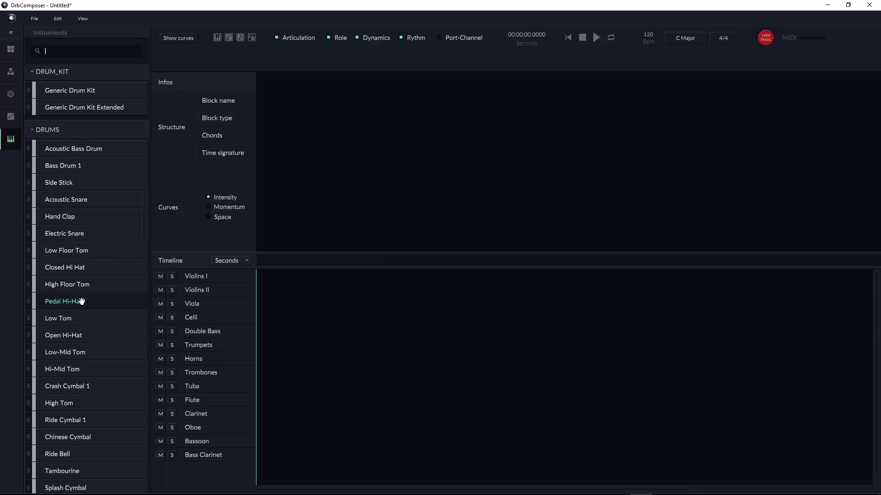
pyautogui.scroll(3, 78, 287)
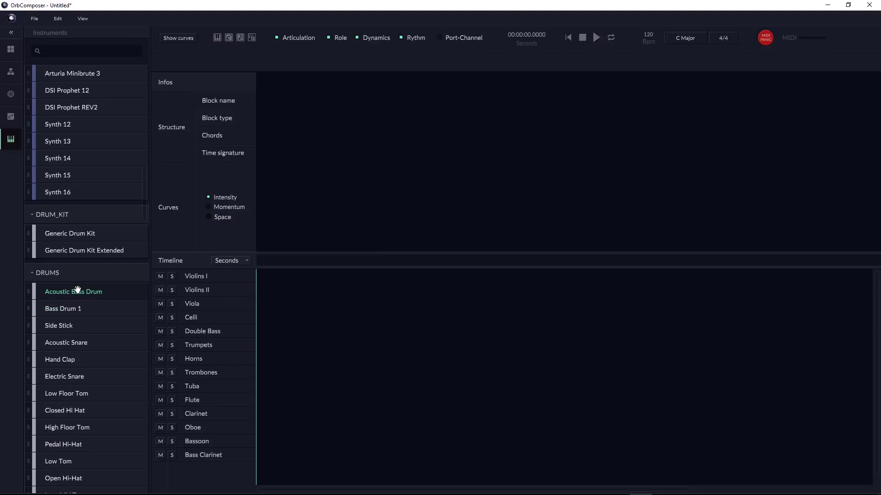
pyautogui.scroll(3, 78, 290)
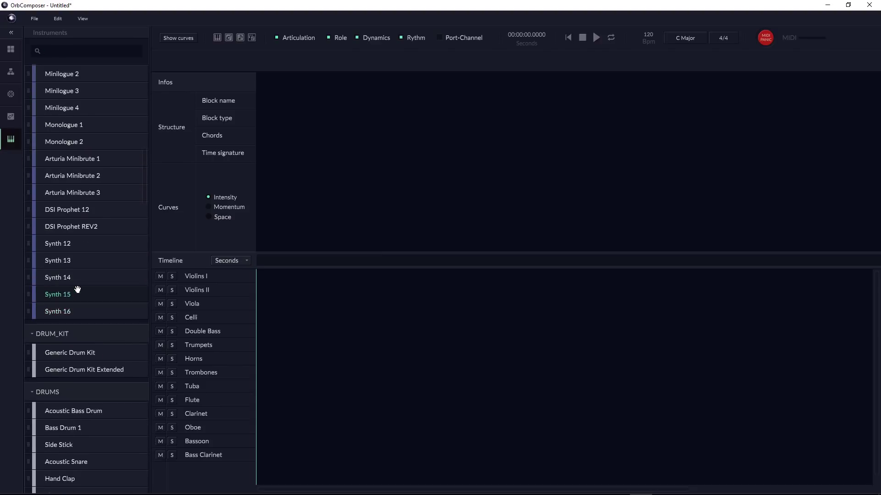
pyautogui.scroll(6, 85, 284)
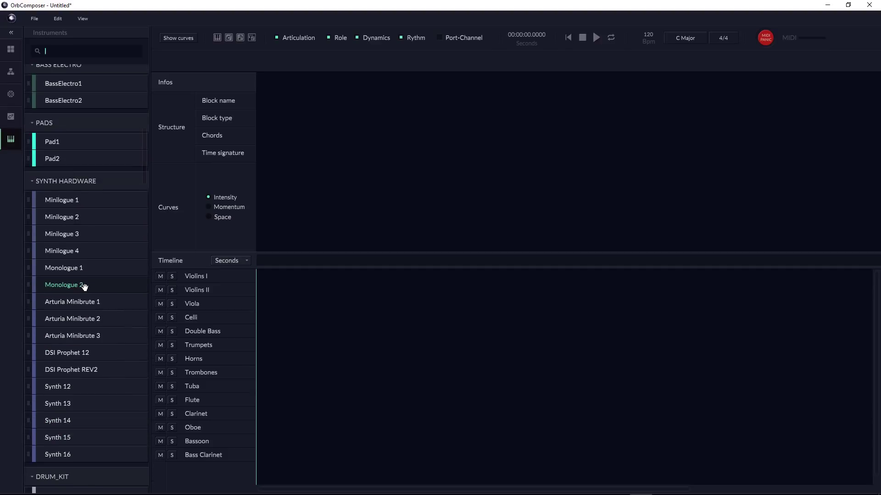
pyautogui.scroll(7, 84, 287)
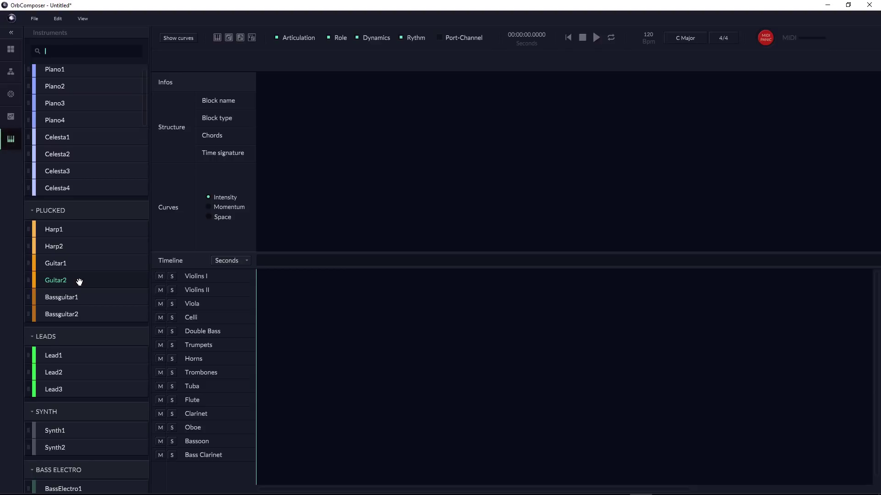
pyautogui.scroll(1, 80, 282)
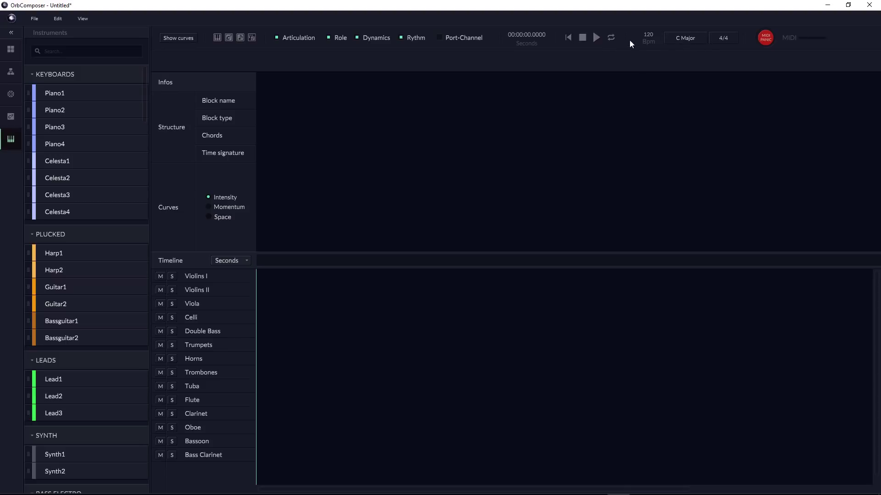
# - Examine the project's available keys and modes and its time signature choices without changing any of them
pyautogui.click(686, 38)
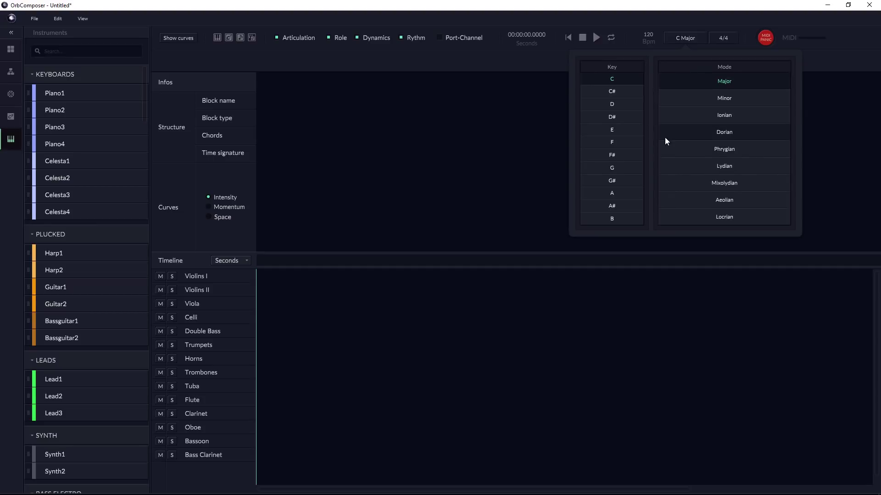
pyautogui.click(826, 61)
pyautogui.click(722, 38)
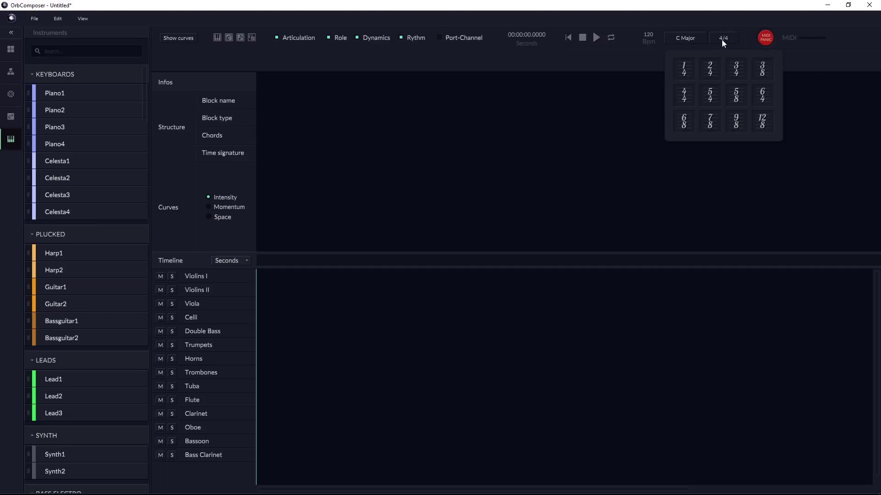
pyautogui.click(806, 70)
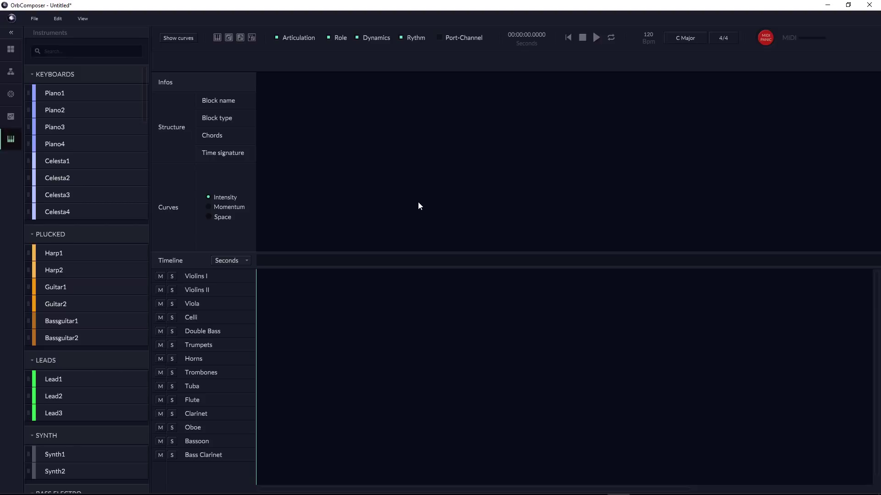
# - Add a Theme block to the empty composition and give it the 8-bar Q Aq structure with two 4-bar phrases
pyautogui.click(11, 50)
pyautogui.moveTo(64, 161); pyautogui.dragTo(362, 192)
pyautogui.click(10, 71)
pyautogui.moveTo(74, 183); pyautogui.dragTo(381, 181)
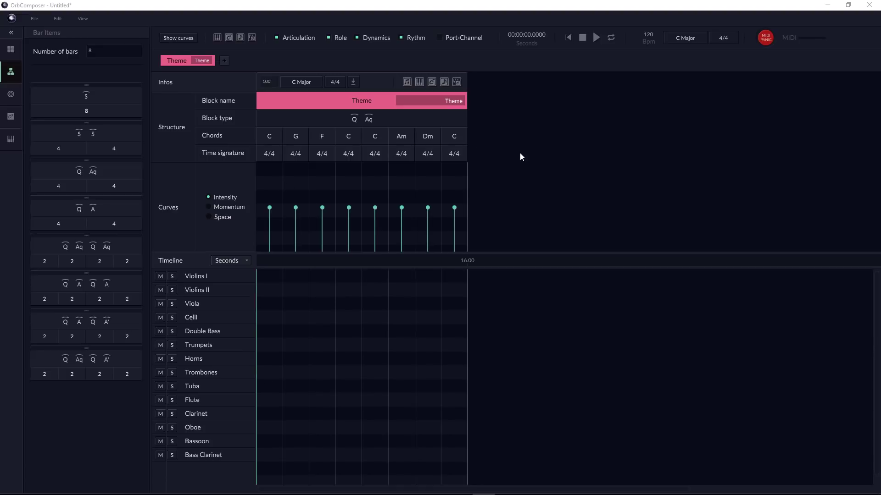
# - Generate all musical content for the Theme block, look over the resulting clips, and regenerate everything once more
pyautogui.click(457, 84)
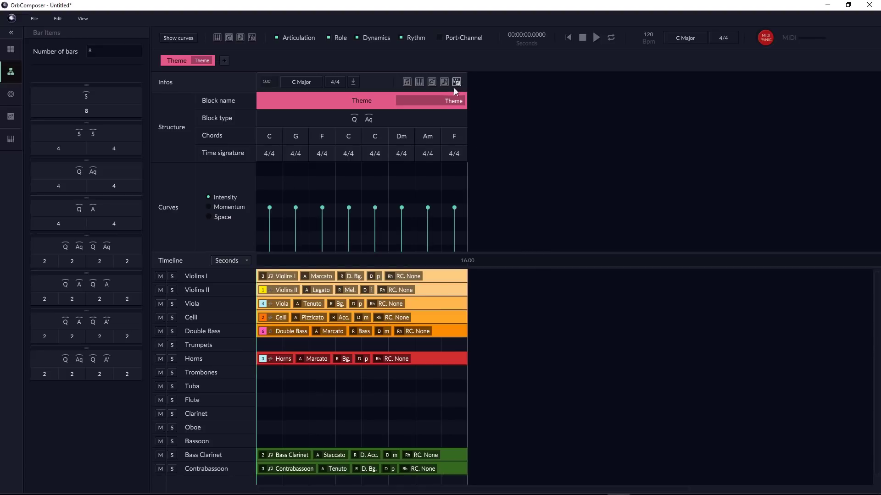
pyautogui.scroll(-1, 337, 354)
pyautogui.scroll(1, 338, 356)
pyautogui.click(457, 83)
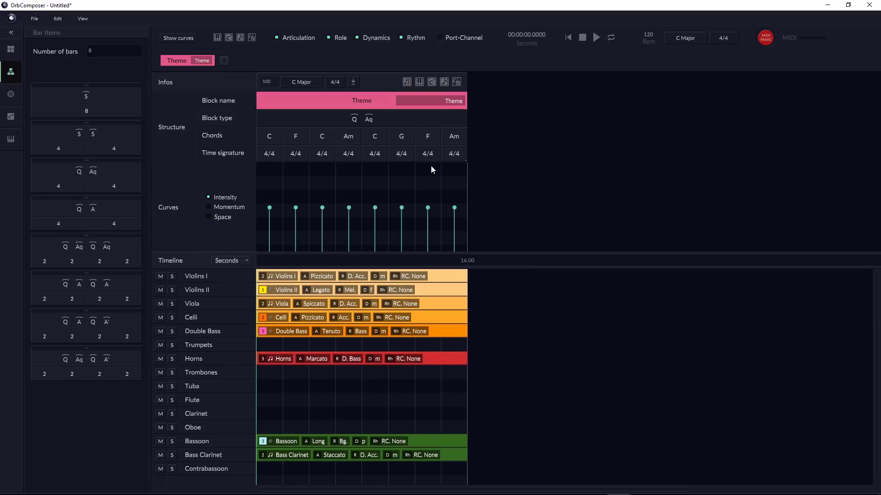
# - Regenerate only the Theme block's chords twice, and regenerate its orchestration
pyautogui.click(431, 82)
pyautogui.click(430, 82)
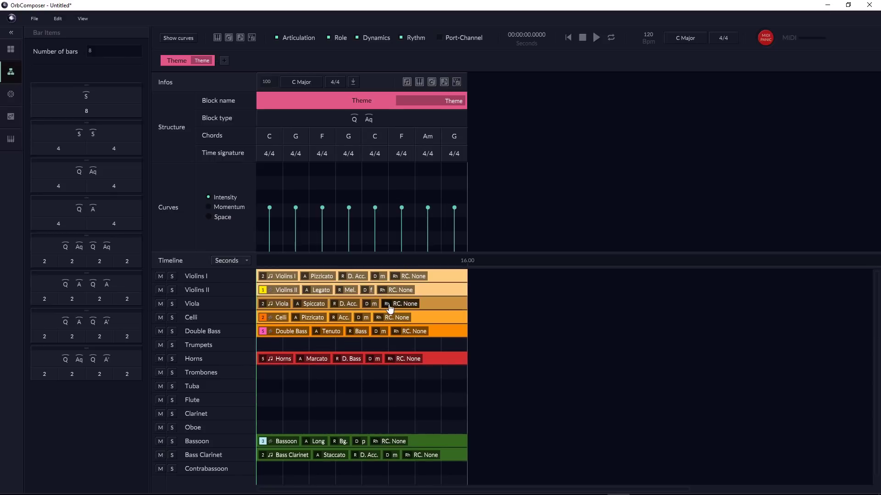
pyautogui.click(418, 83)
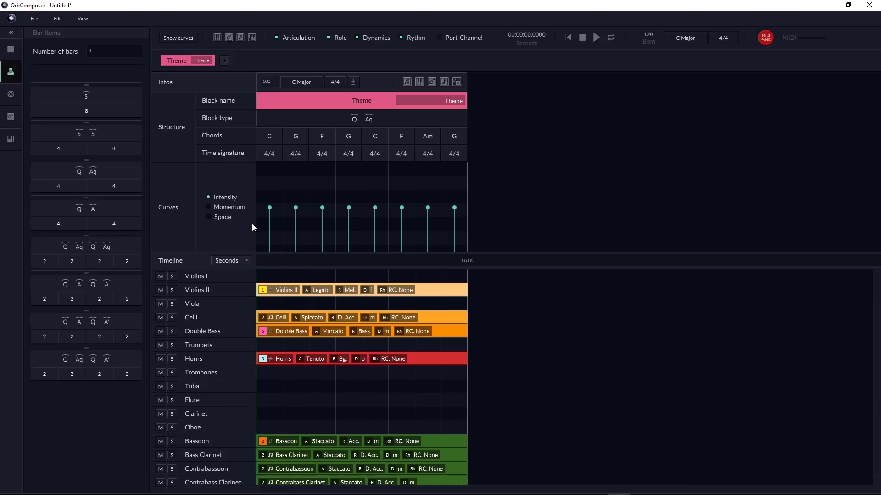
# - Draw rising Intensity and Momentum curves for the Theme block, and a Space curve that falls from the second bar onward
pyautogui.moveTo(262, 229); pyautogui.dragTo(456, 177)
pyautogui.click(243, 207)
pyautogui.moveTo(262, 223); pyautogui.dragTo(350, 198)
pyautogui.click(220, 221)
pyautogui.moveTo(280, 175)
pyautogui.mouseDown()
pyautogui.moveTo(374, 197)
pyautogui.moveTo(448, 175)
pyautogui.mouseUp()
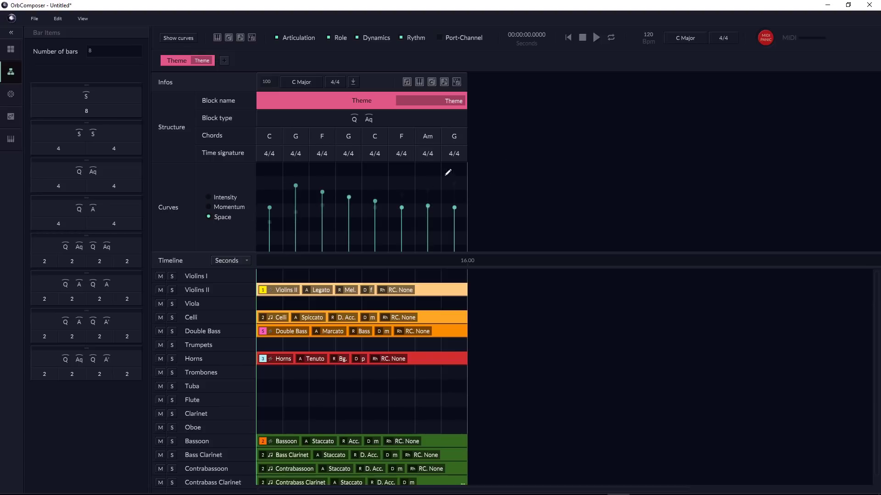
# - Regenerate all of the Theme block's chords and instrument clips to follow the new curves, and review the tracks
pyautogui.click(457, 81)
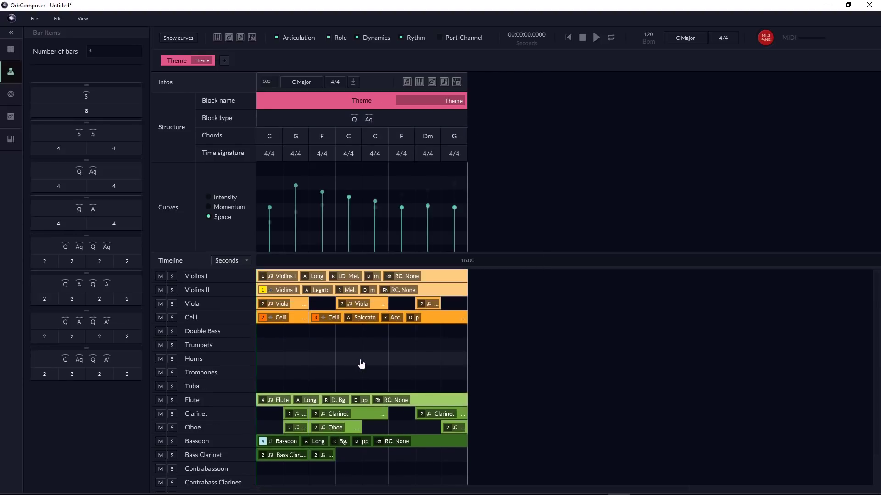
pyautogui.scroll(2, 367, 363)
pyautogui.scroll(-3, 461, 363)
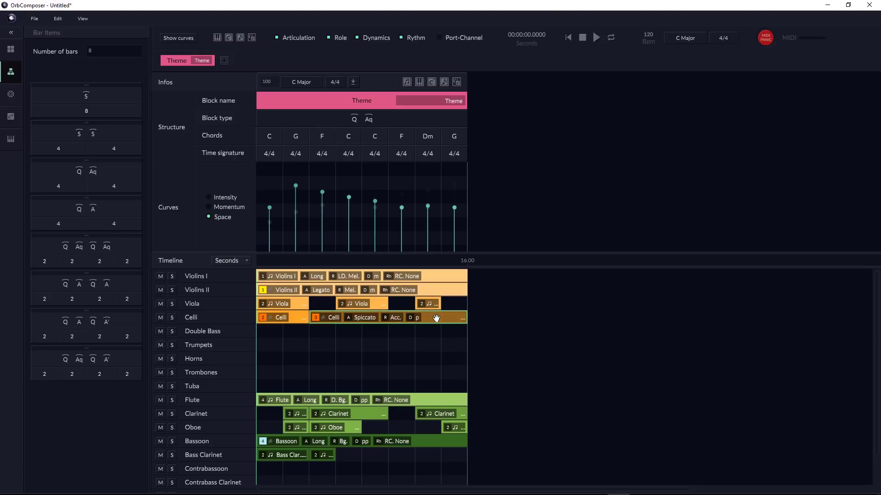
# - Examine the longer Celli clip's articulation, role, dynamics, rhythm, register, polyphony and chord note settings, leaving without applying changes
pyautogui.doubleClick(422, 318)
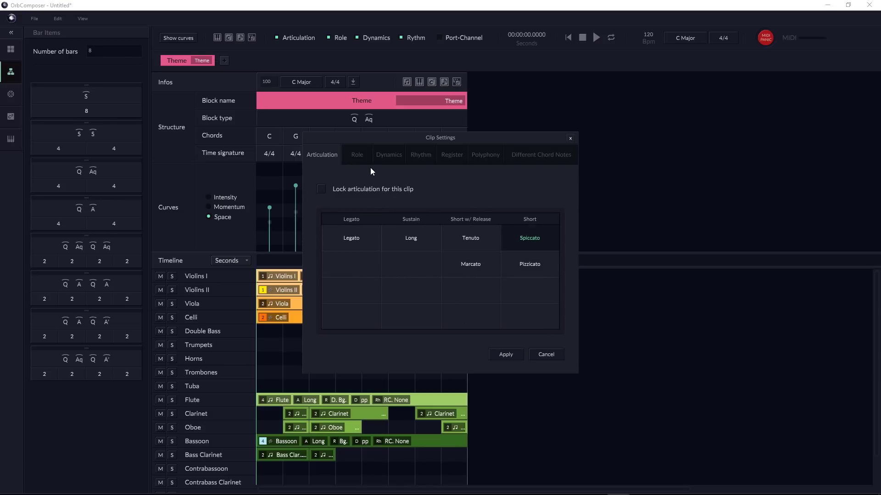
pyautogui.click(357, 155)
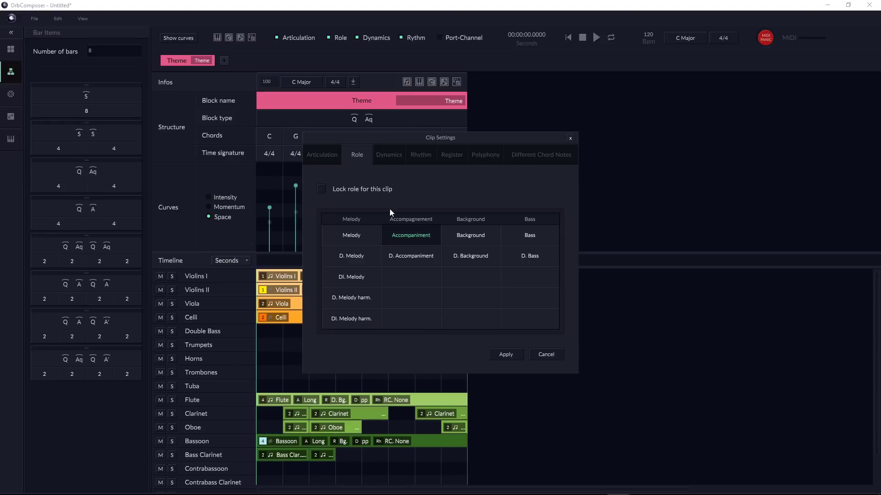
pyautogui.click(387, 159)
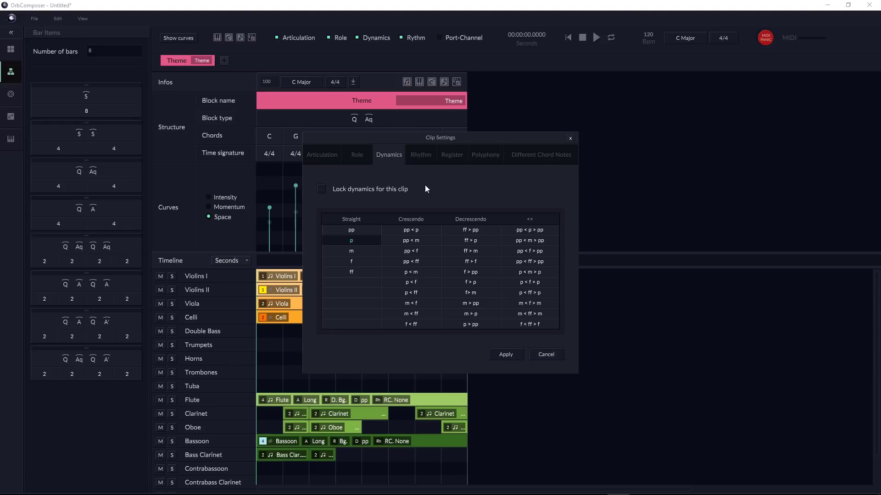
pyautogui.click(419, 157)
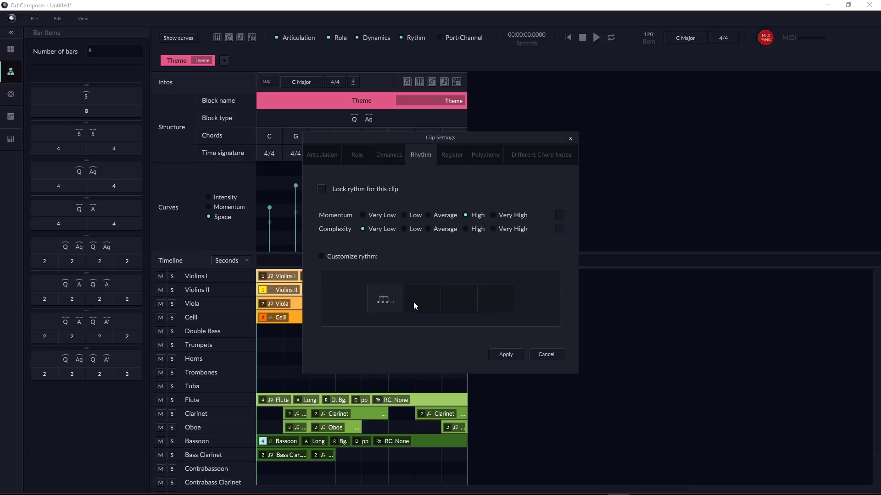
pyautogui.click(449, 156)
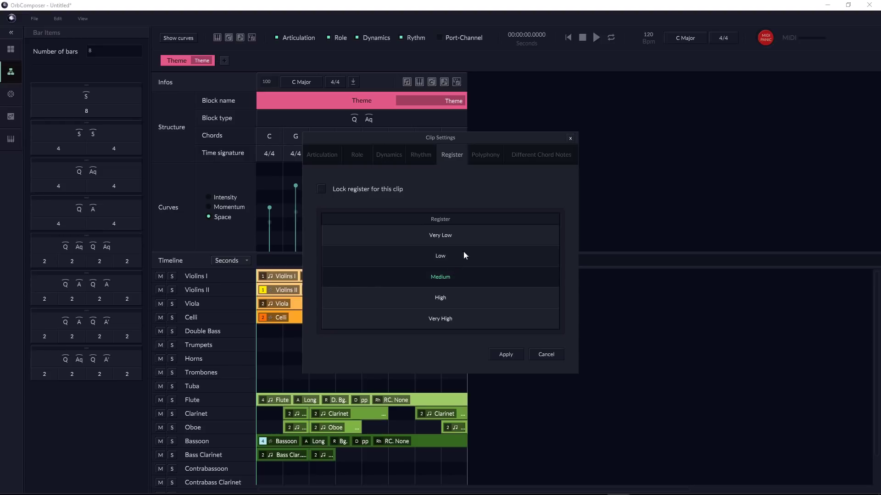
pyautogui.click(482, 156)
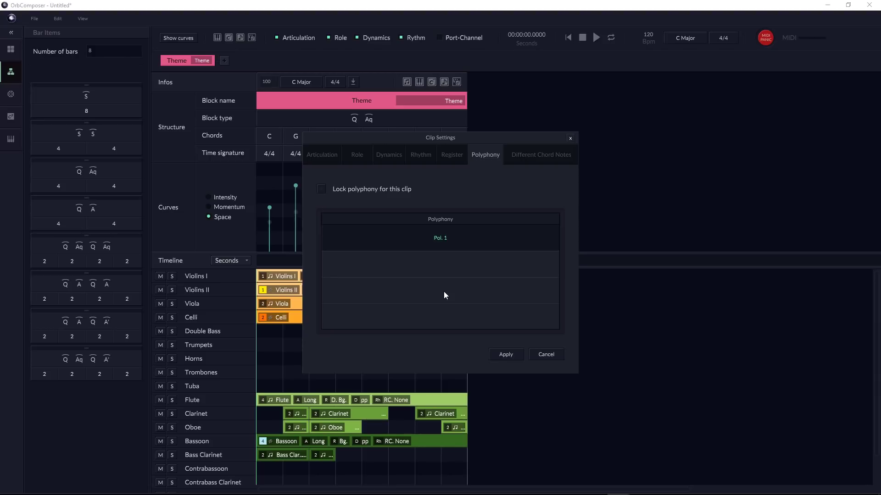
pyautogui.click(532, 155)
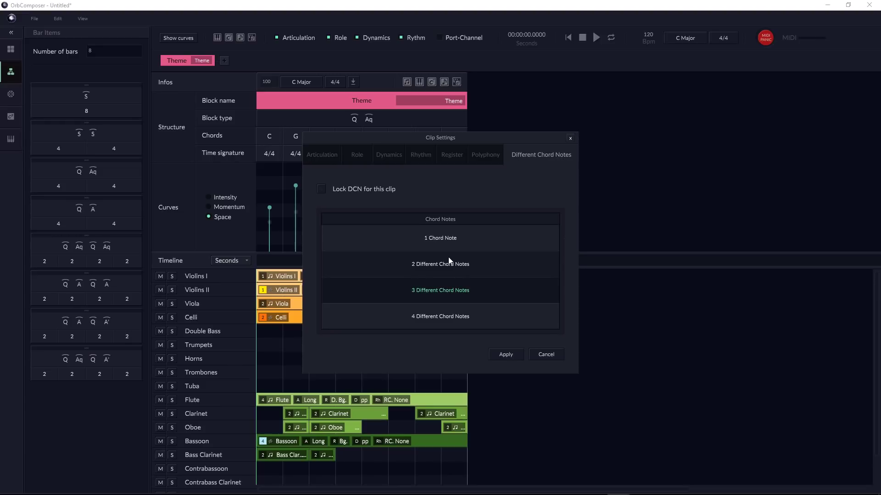
pyautogui.click(545, 354)
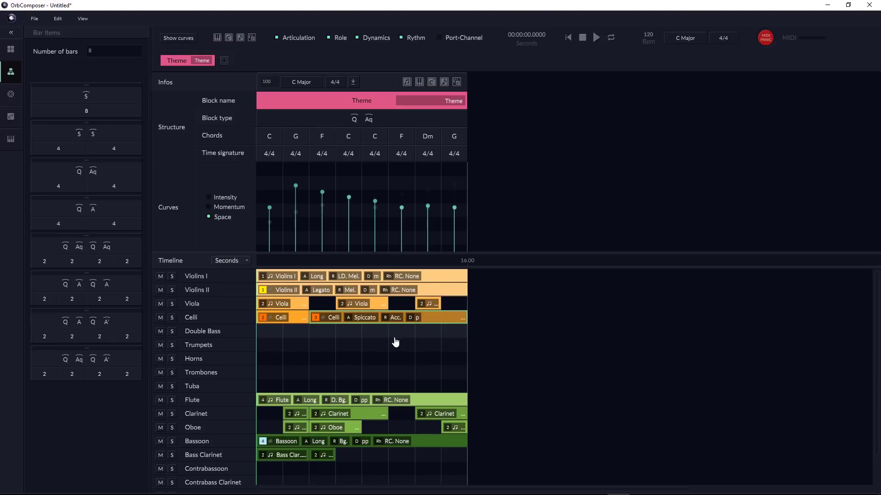
# - Play the Theme block from the beginning
pyautogui.click(595, 38)
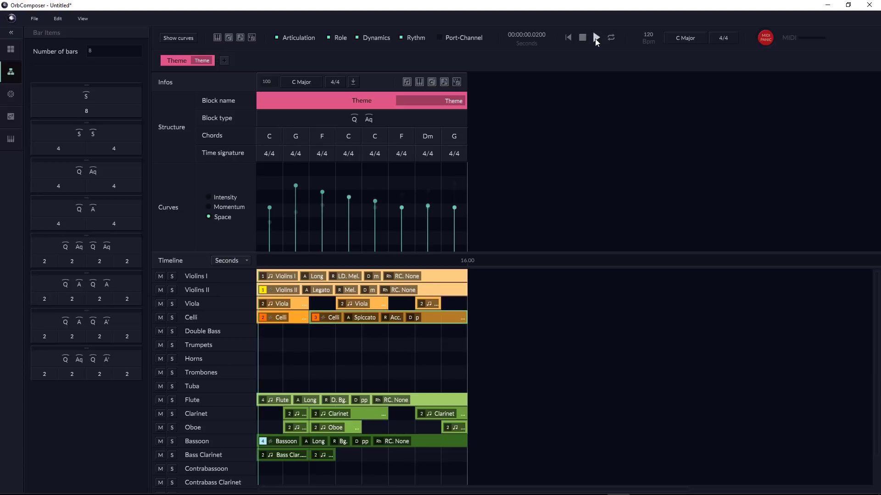